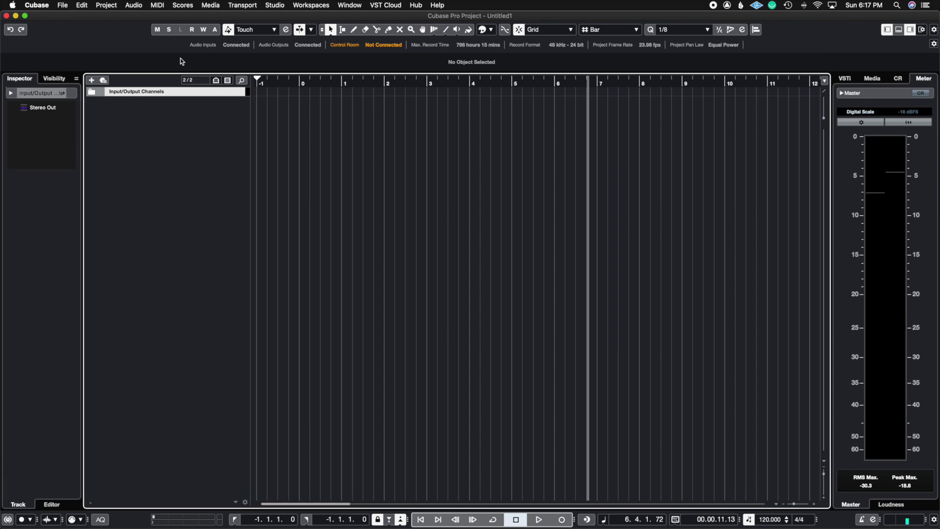
Open the Studio Setup, show the Audio System settings and examine the available ASIO drivers
left_click(272, 9)
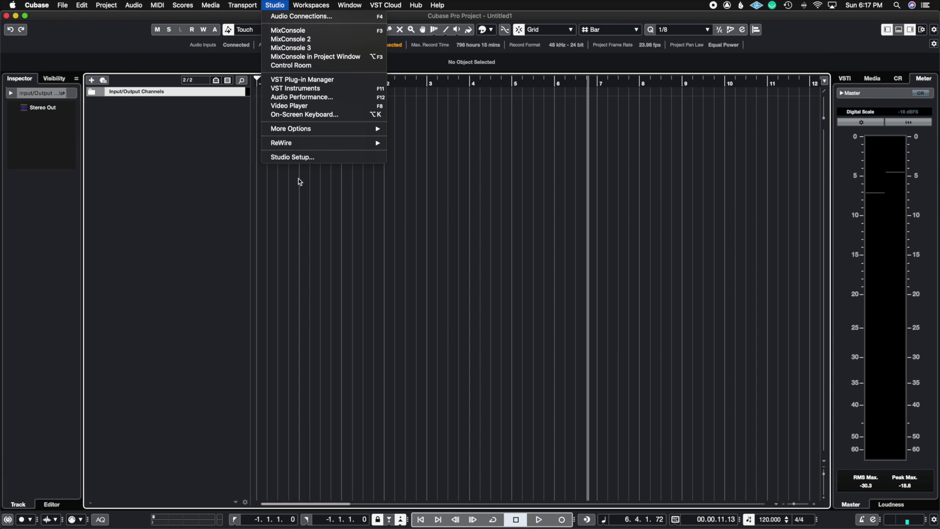
left_click(284, 158)
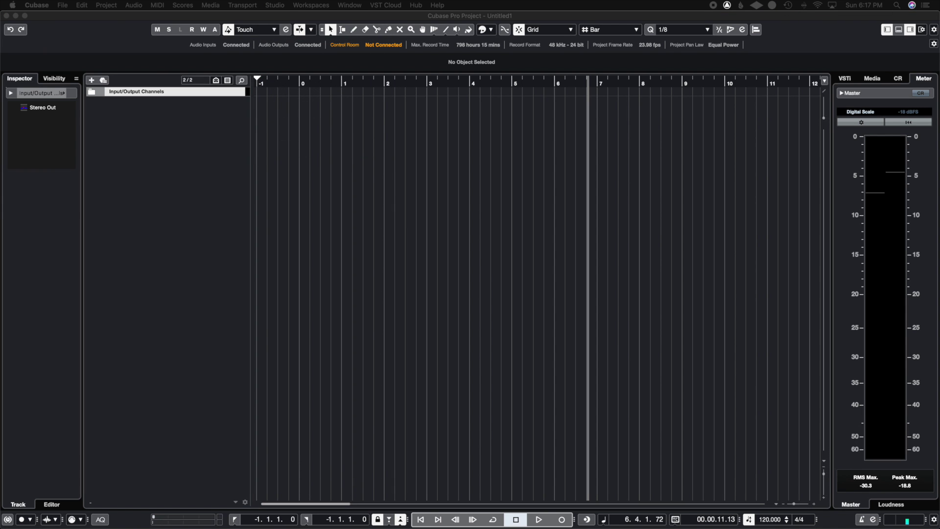
left_click_drag(172, 79, 464, 81)
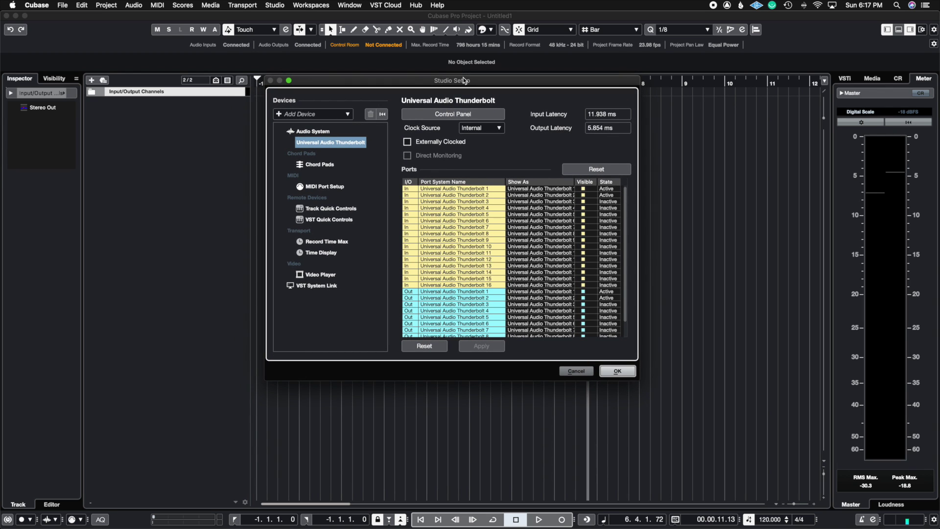
left_click(333, 131)
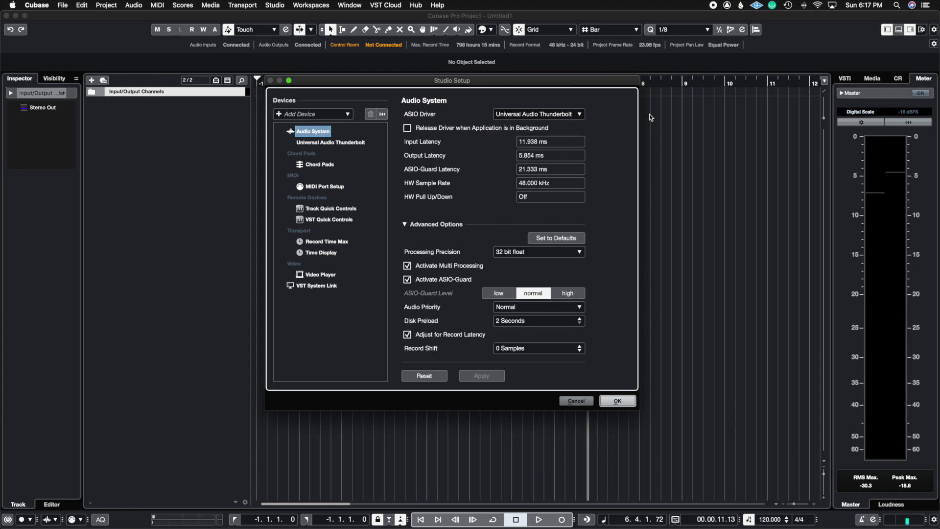
left_click(579, 114)
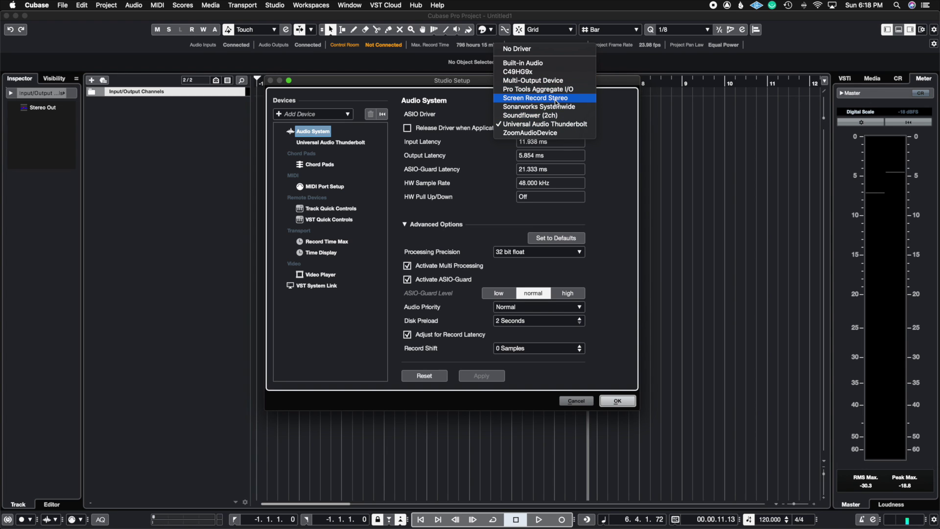
left_click(480, 117)
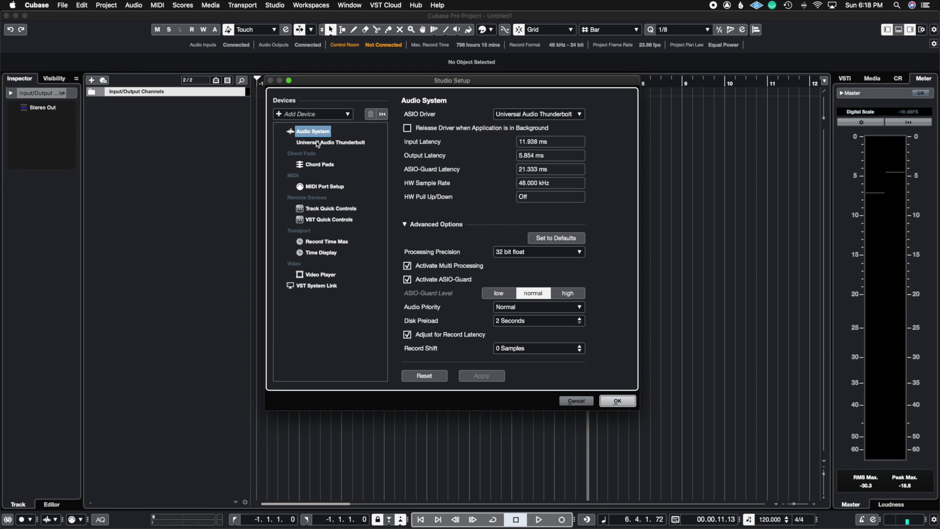
Open the control panel of the Universal Audio Thunderbolt device and examine its buffer size options
left_click(318, 144)
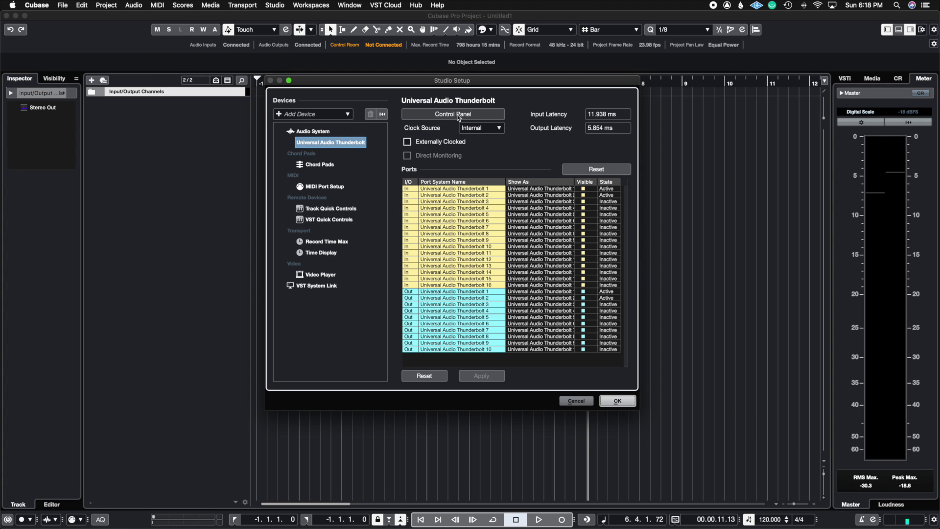
left_click(440, 116)
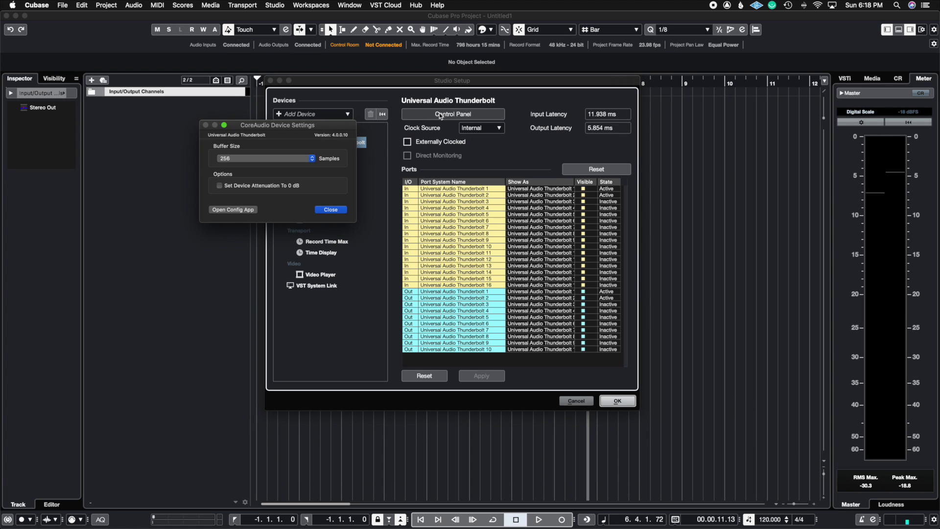
left_click_drag(283, 125, 365, 147)
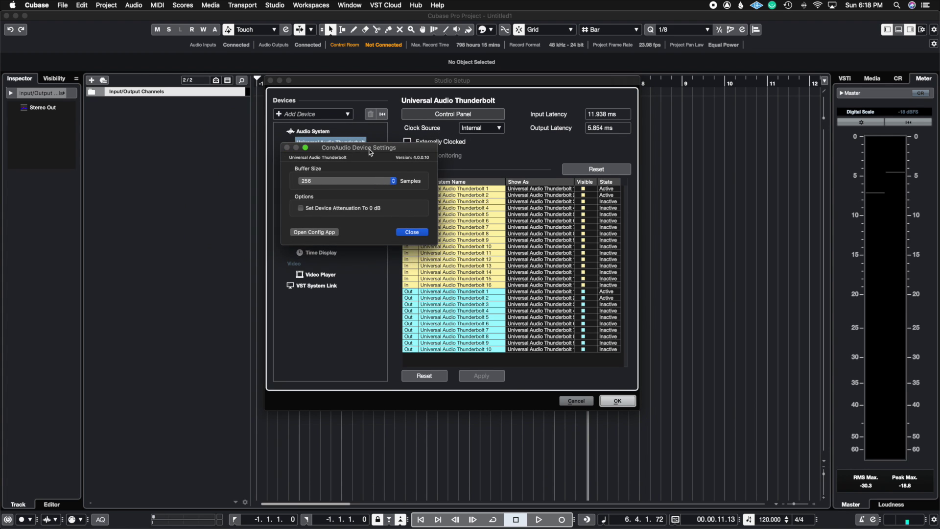
left_click(324, 180)
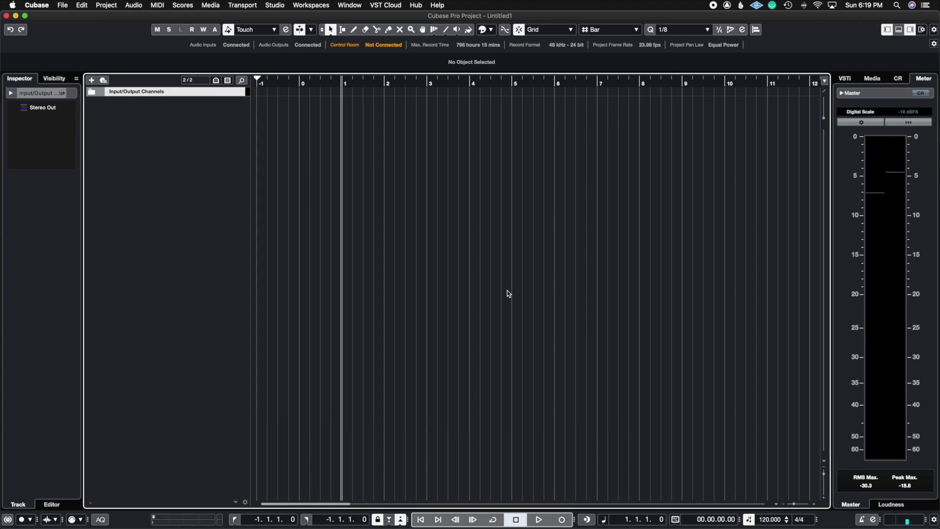
Open the Project Setup dialog, review the project's settings and close it without changes
left_click(106, 6)
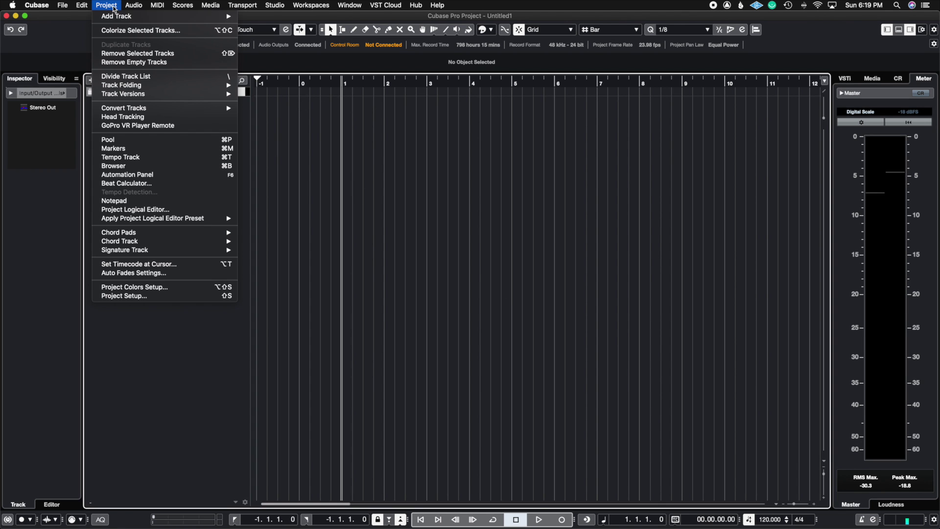
left_click(126, 297)
left_click_drag(282, 101, 494, 106)
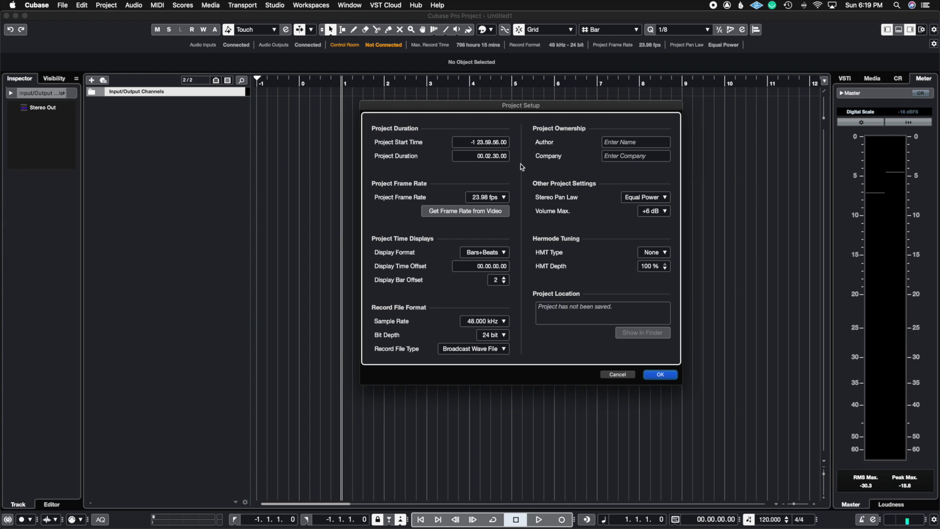
left_click_drag(481, 111, 517, 144)
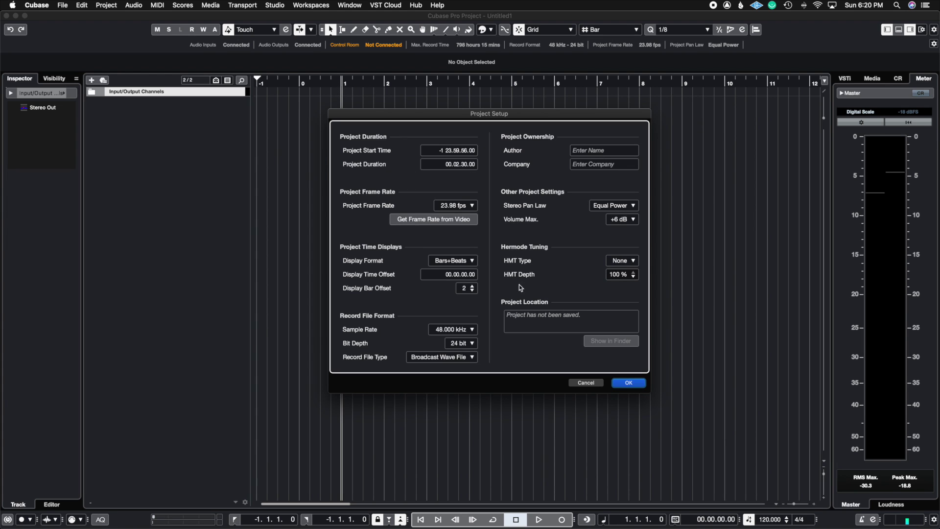
left_click(586, 383)
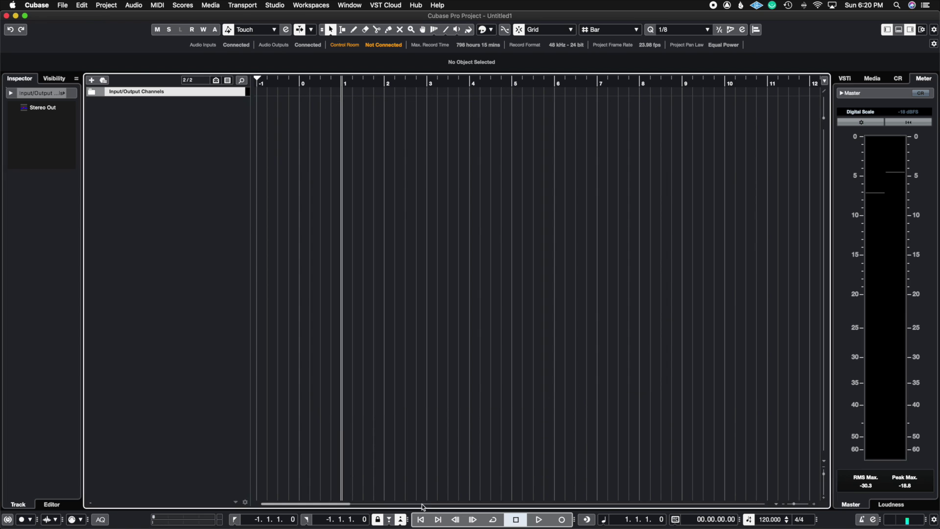
Set the project duration to 00.10.00.00 in the Project Setup
left_click_drag(794, 503, 768, 509)
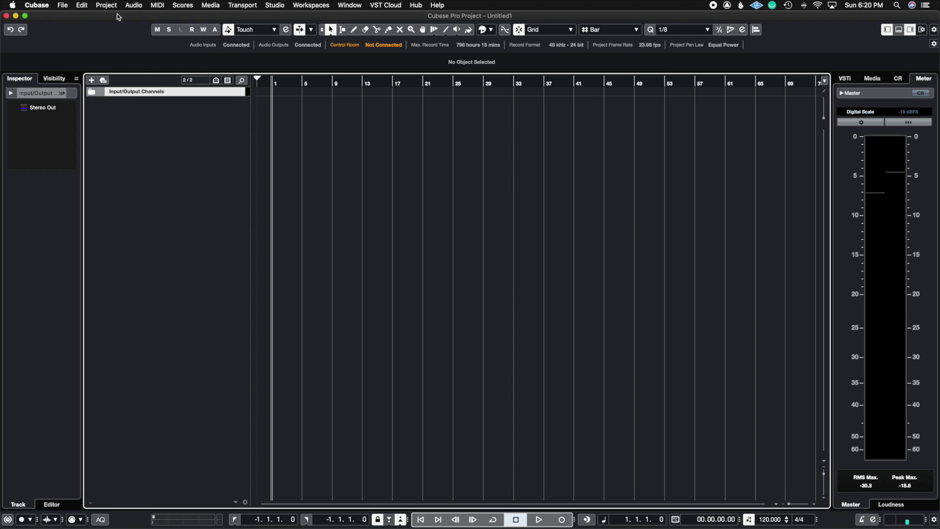
left_click(108, 6)
left_click(158, 298)
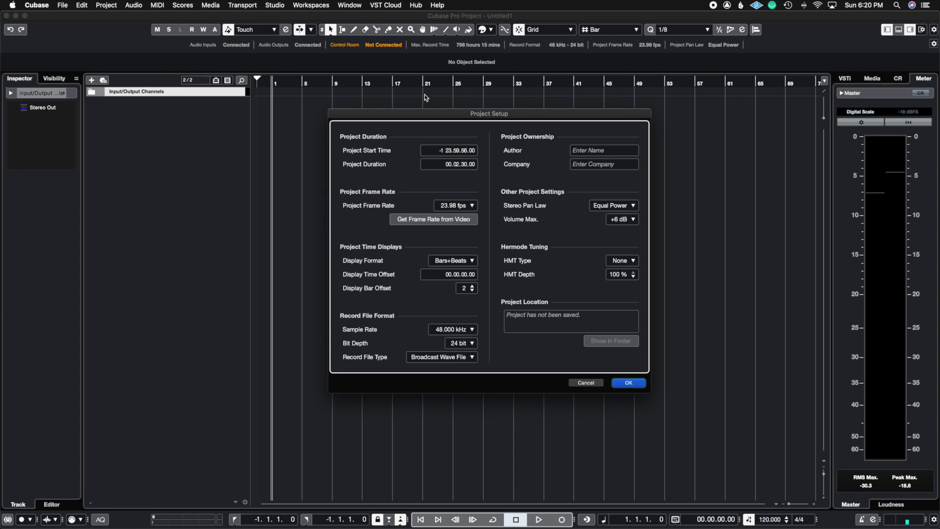
left_click_drag(431, 115, 387, 124)
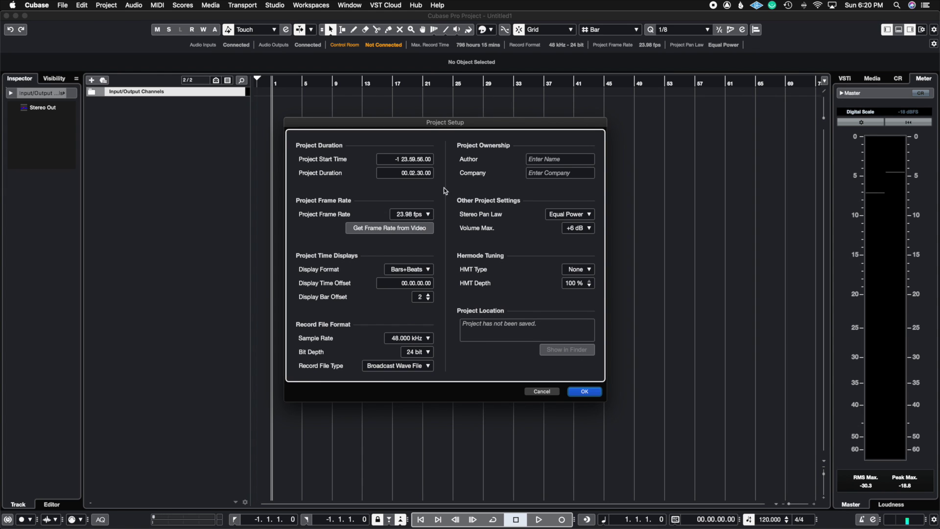
left_click(413, 173)
type("10.00")
left_click(583, 392)
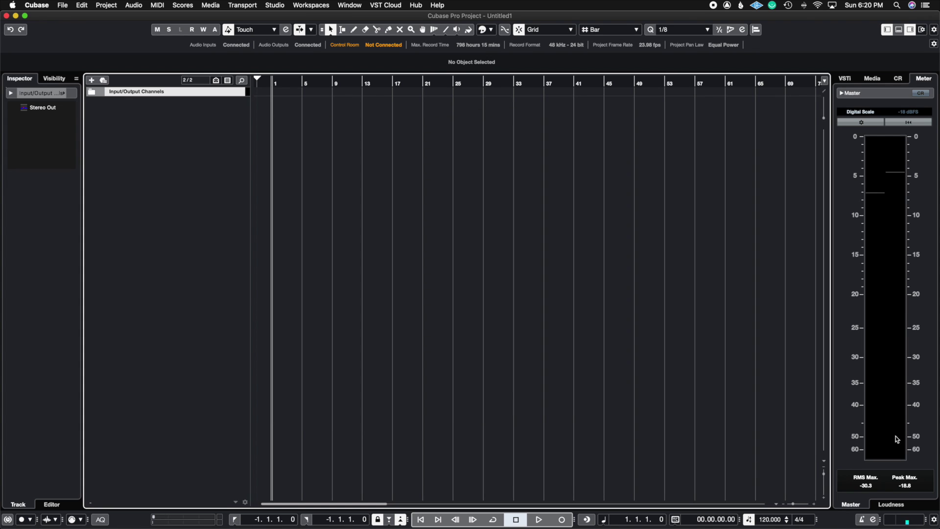
left_click(792, 505)
left_click_drag(793, 505, 786, 504)
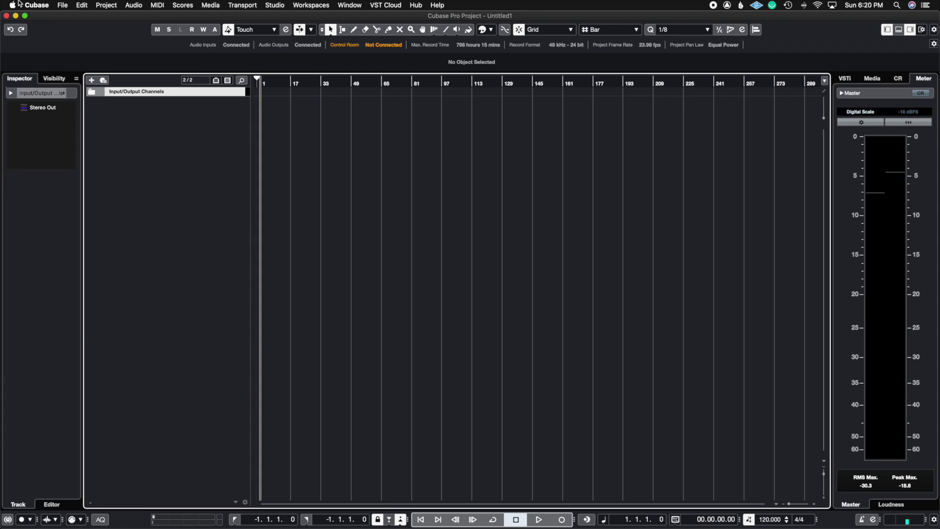
Examine the project frame rate and display format options in the Project Setup, leaving both as they are
left_click(106, 5)
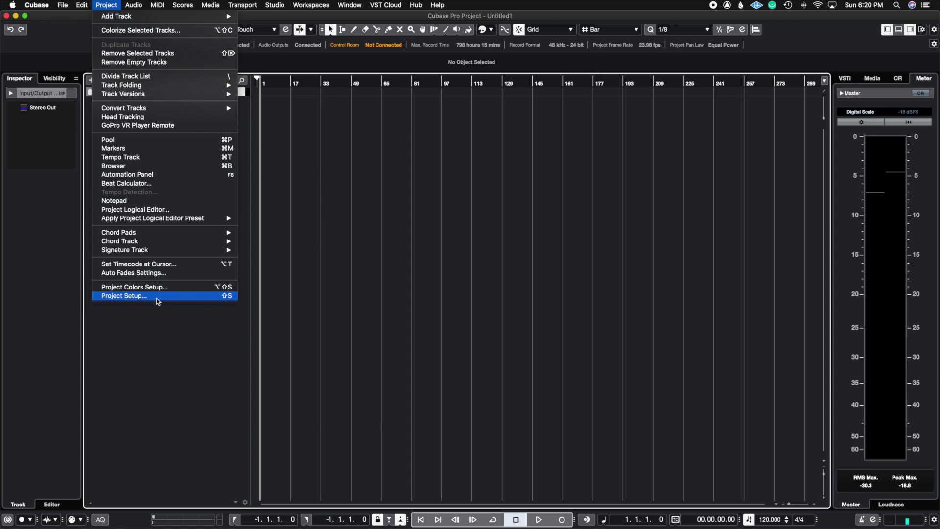
left_click(155, 295)
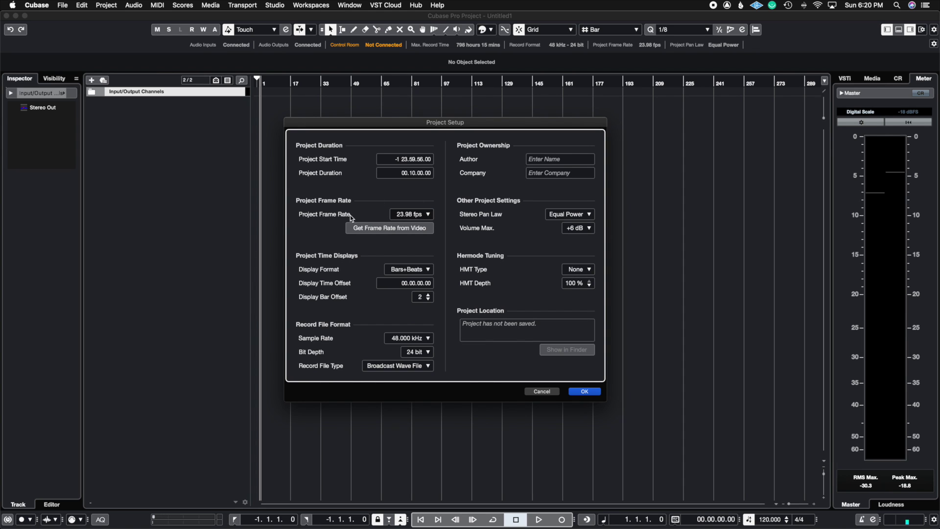
left_click(416, 214)
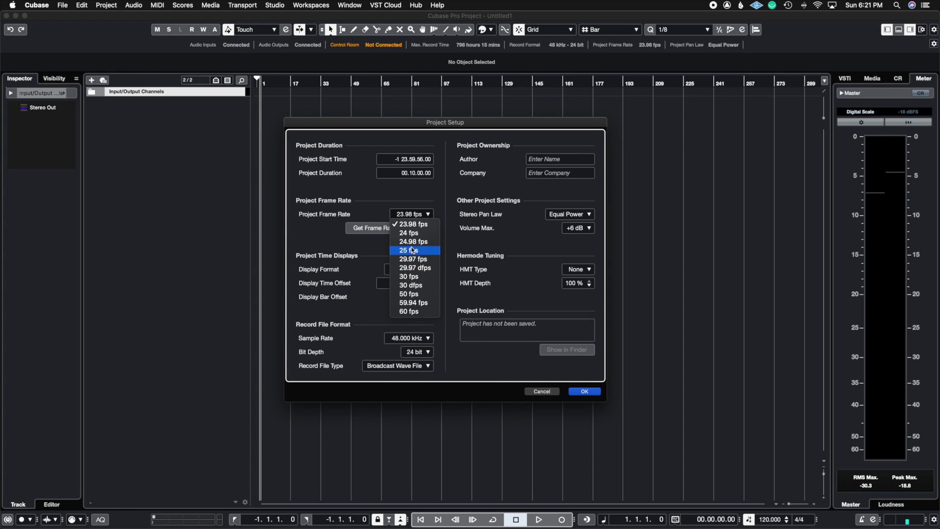
left_click(318, 239)
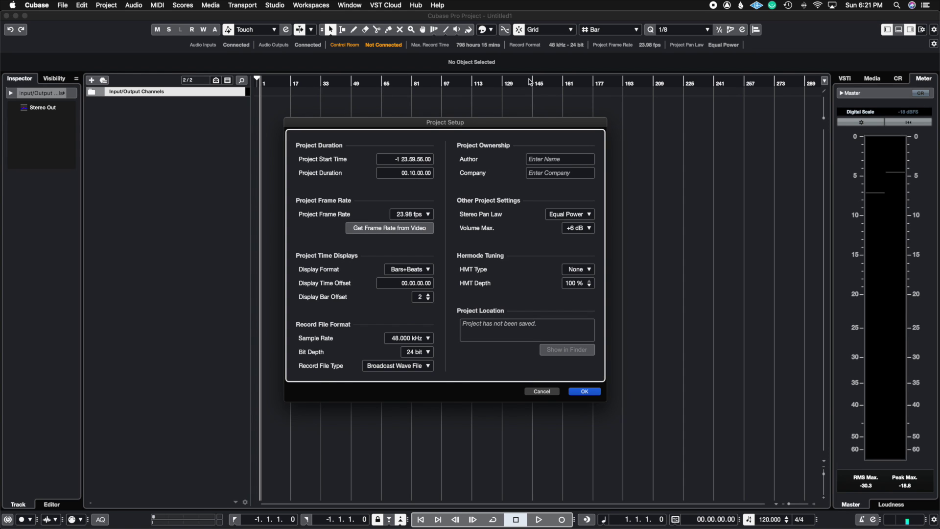
left_click(428, 270)
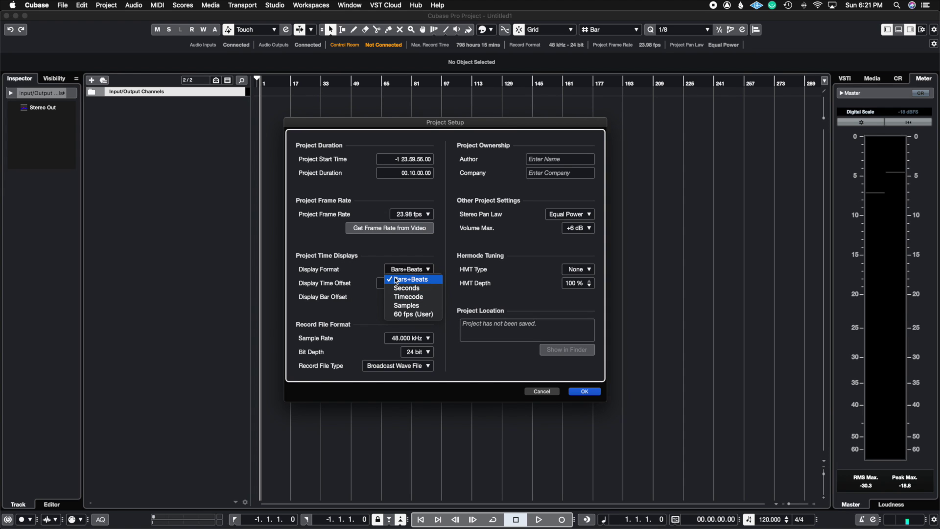
left_click(358, 293)
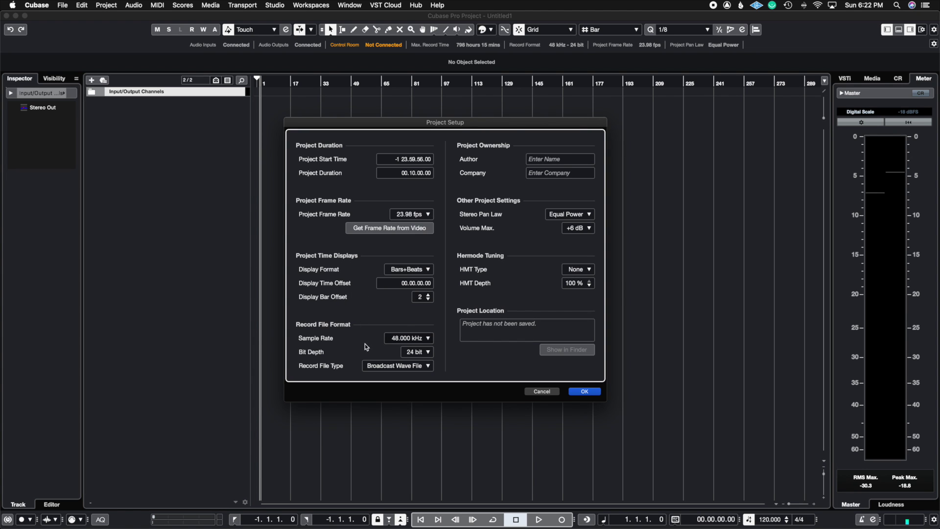
left_click(542, 391)
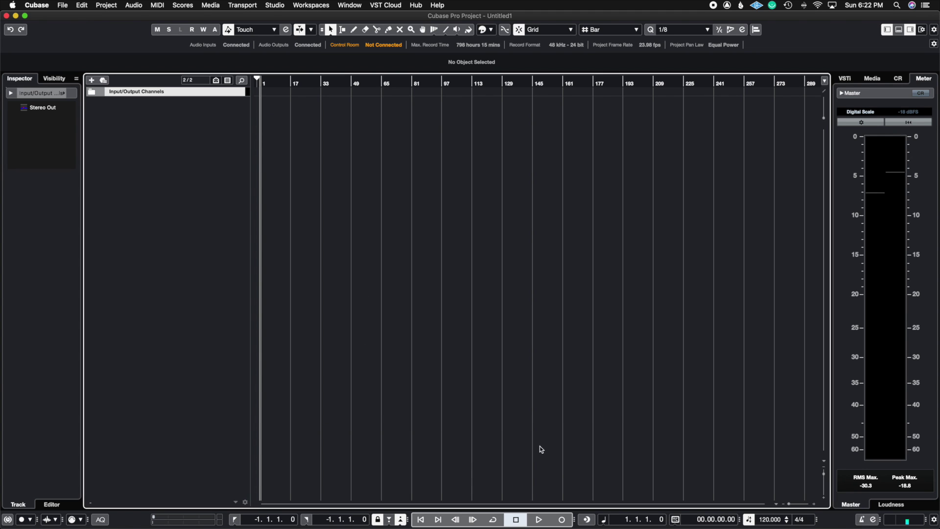
Set the Display Bar Offset to 0 in the Project Setup
left_click_drag(789, 504, 796, 506)
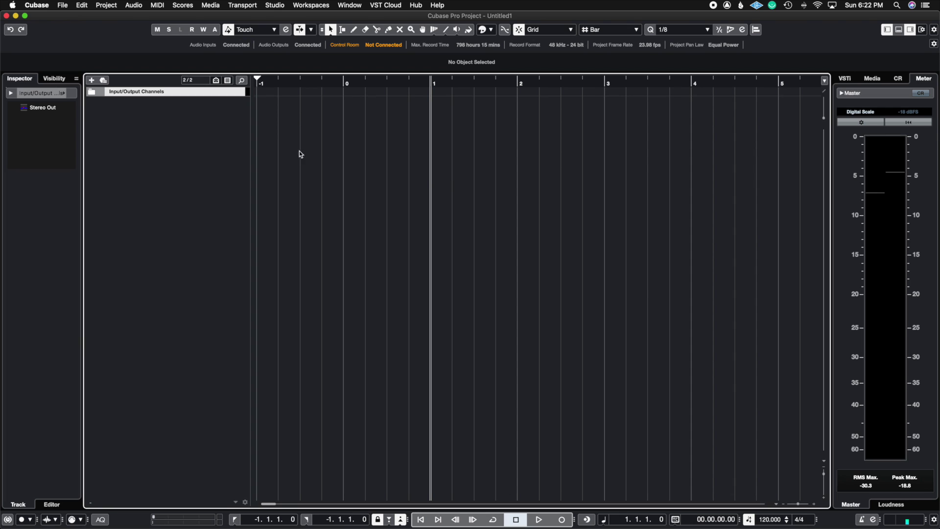
left_click_drag(431, 83, 402, 85)
left_click(106, 5)
left_click(132, 308)
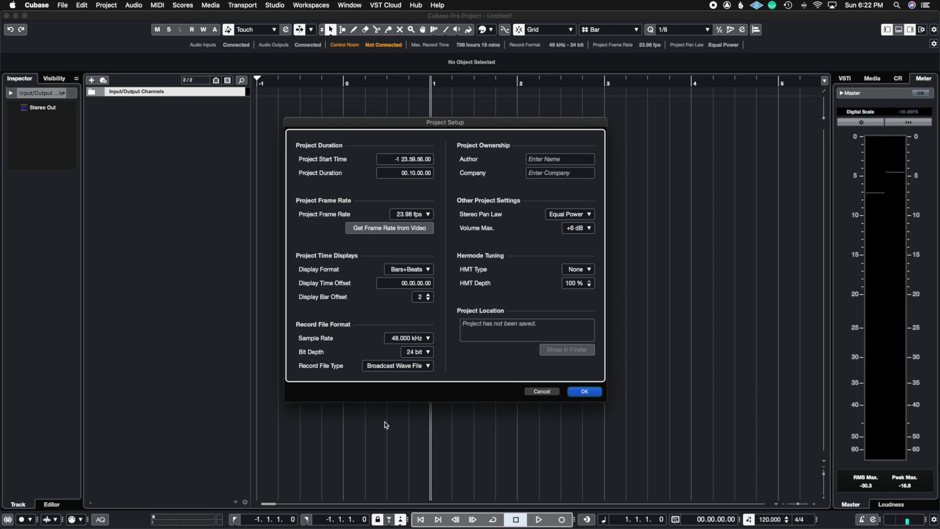
left_click(428, 299)
left_click(429, 299)
left_click(583, 391)
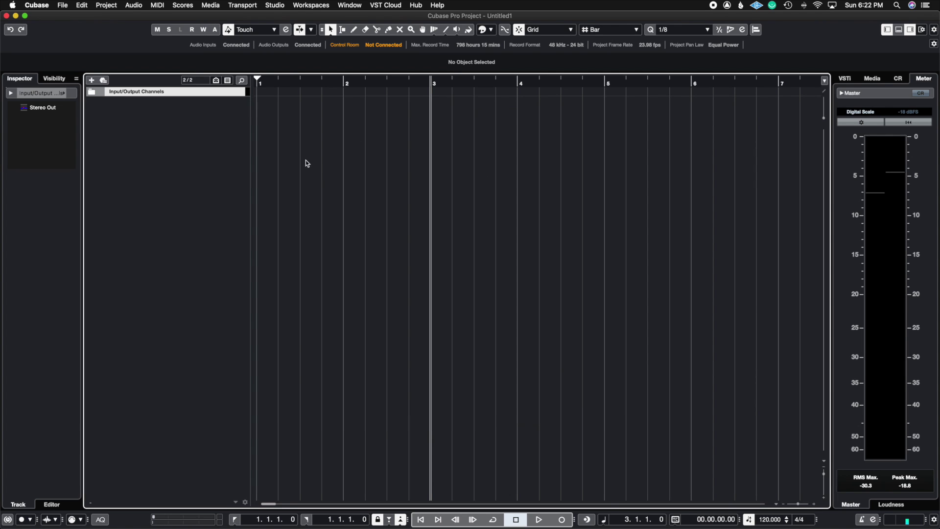
Set the Display Bar Offset back to 2 in the Project Setup
left_click(100, 5)
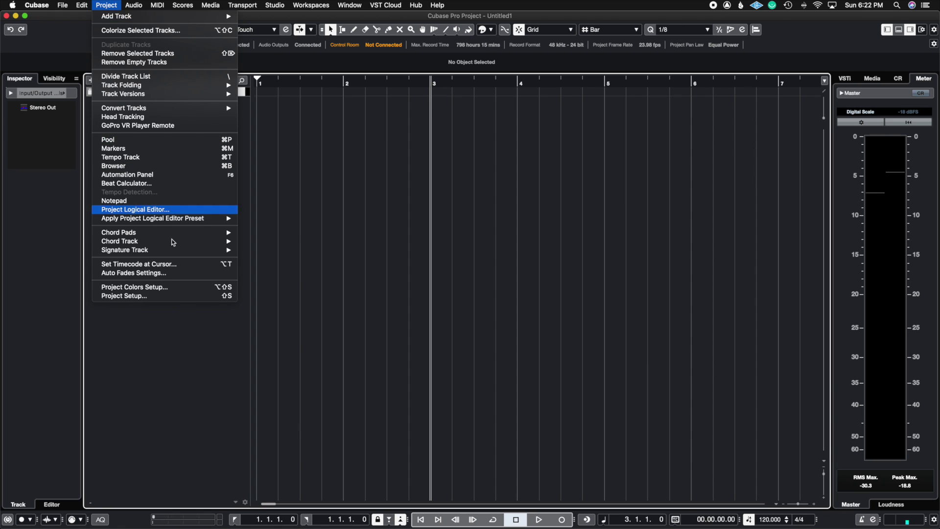
left_click(182, 297)
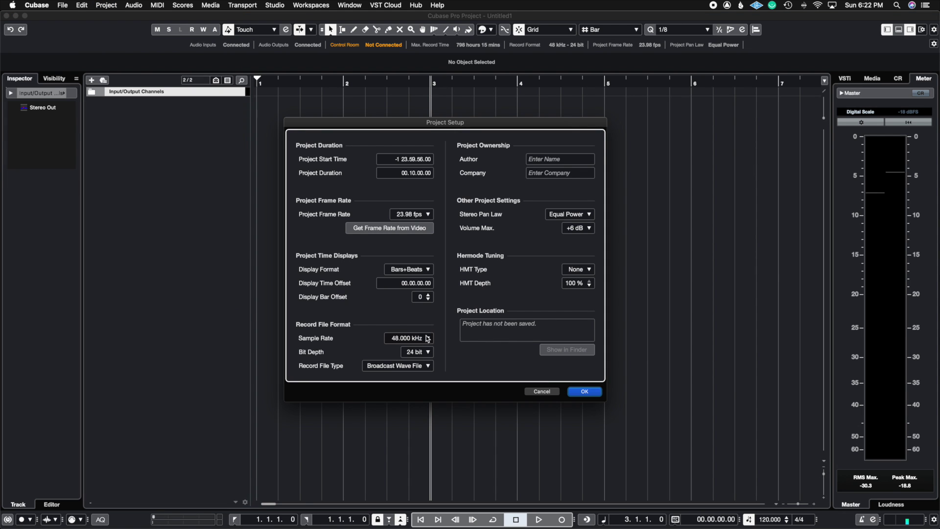
left_click(429, 299)
left_click(429, 299)
left_click(584, 391)
Examine the sample rate, bit depth and record file type options in the Project Setup, leaving them as they are
key("shift+s")
left_click(412, 339)
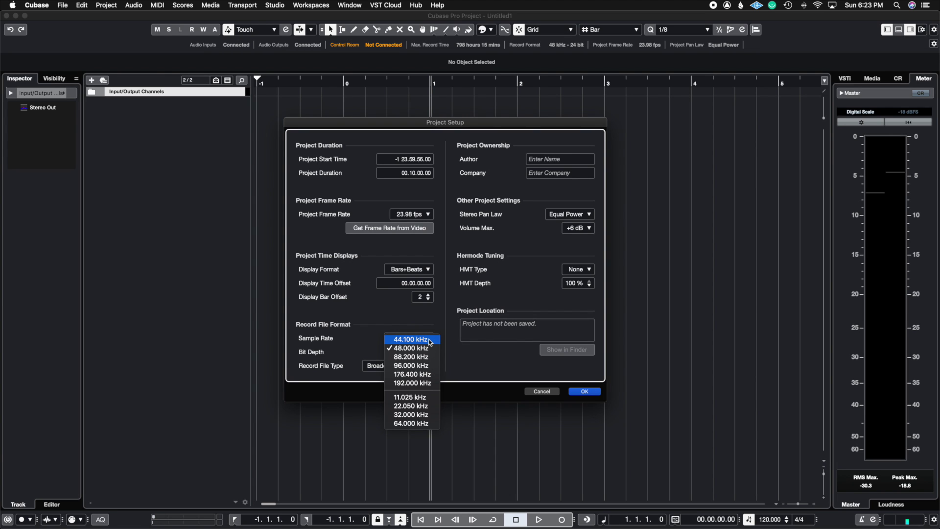
left_click(394, 346)
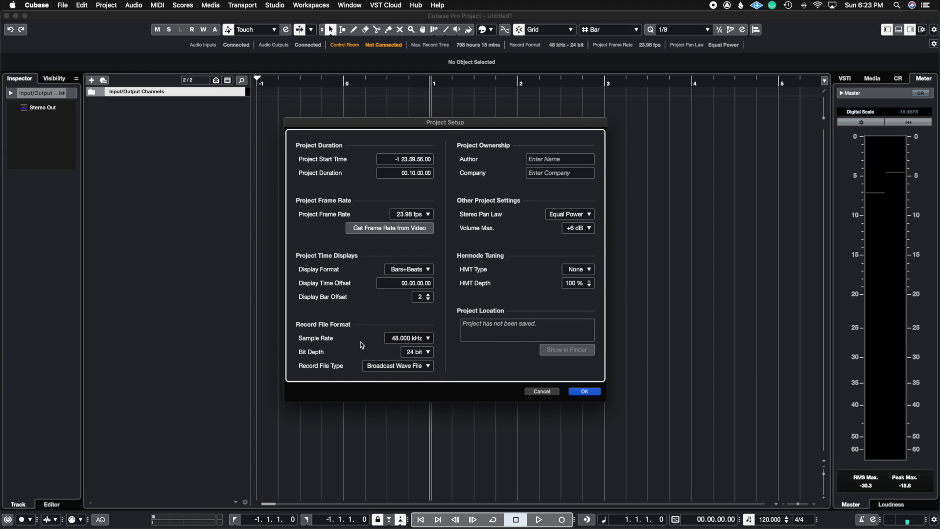
left_click(422, 357)
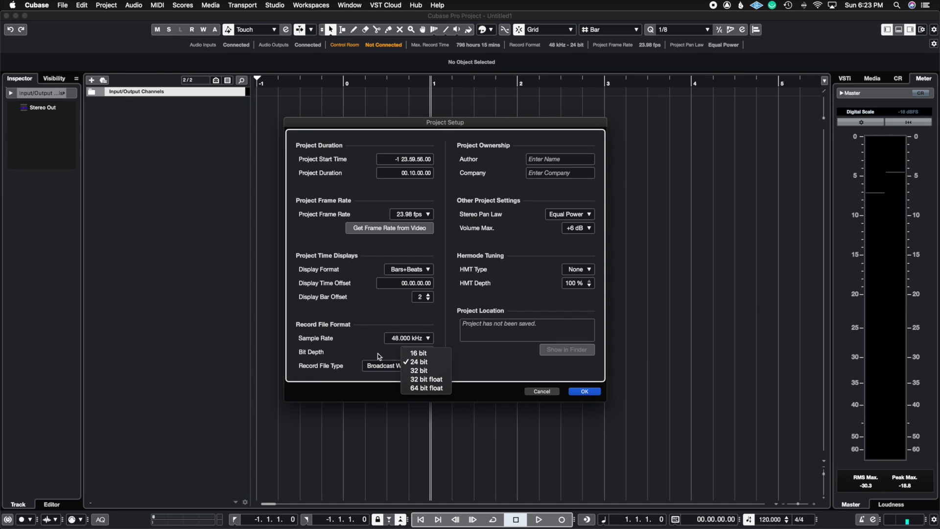
left_click(366, 348)
left_click(406, 352)
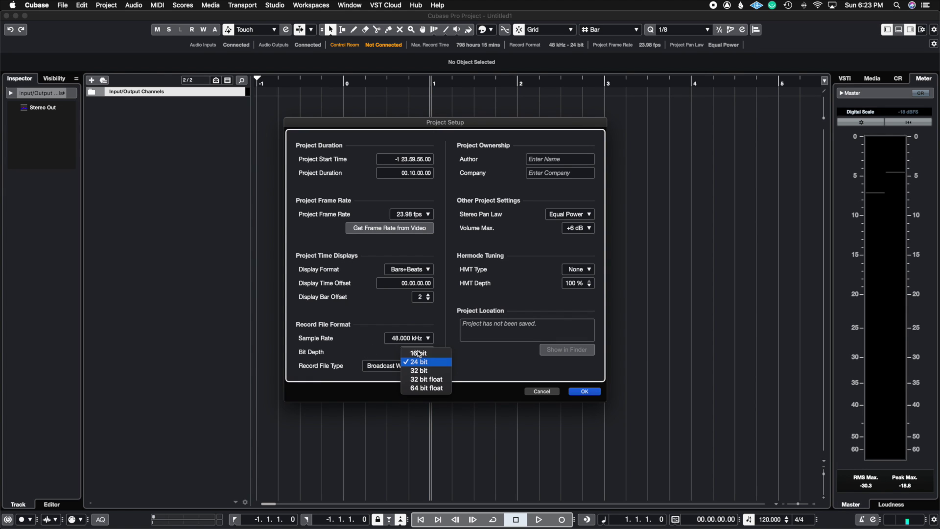
left_click(358, 348)
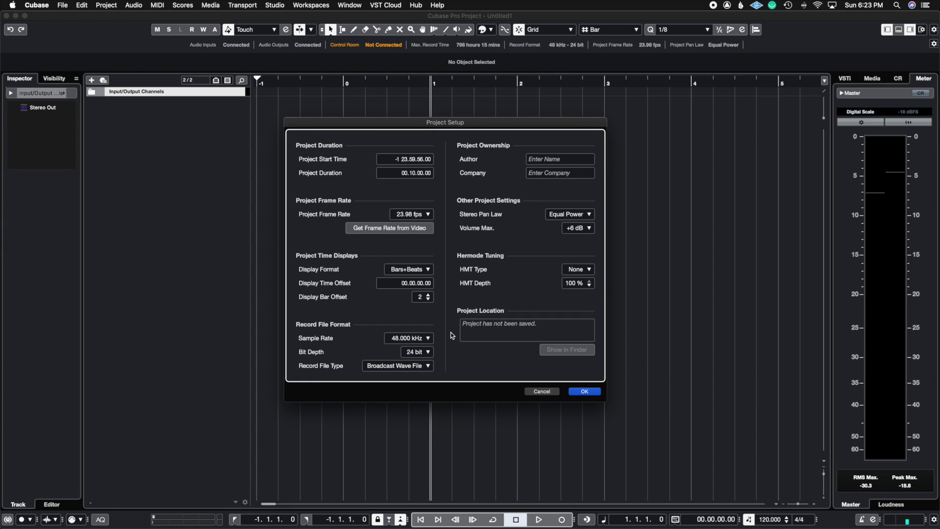
left_click(415, 366)
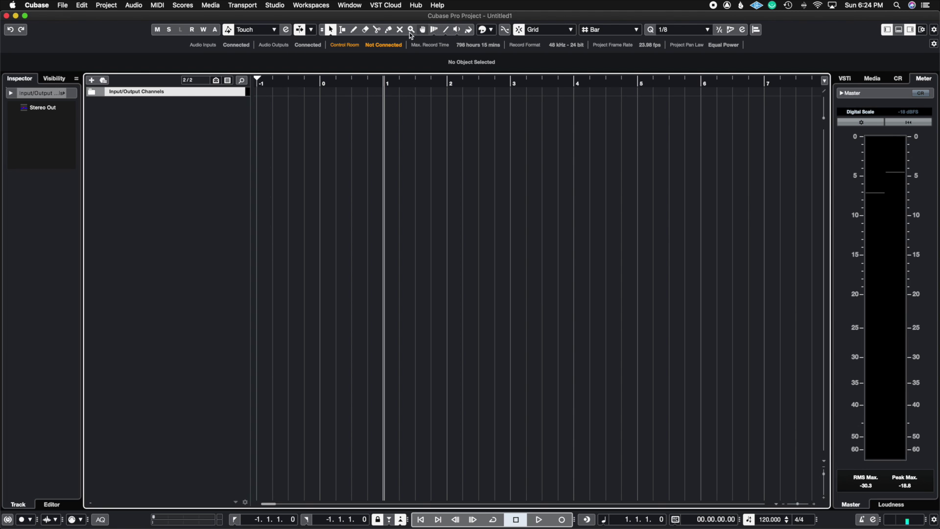
Hide the Record File Format item in the status line and show it again
left_click(933, 44)
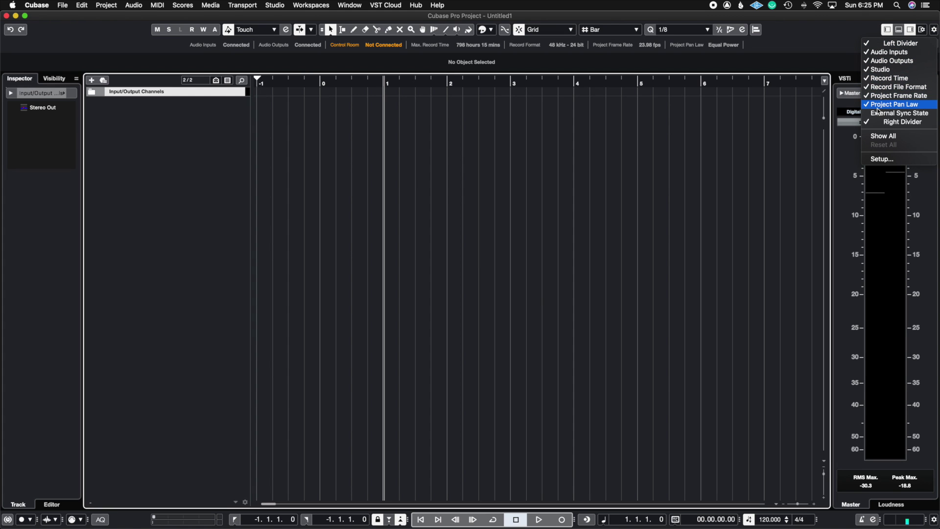
left_click(897, 87)
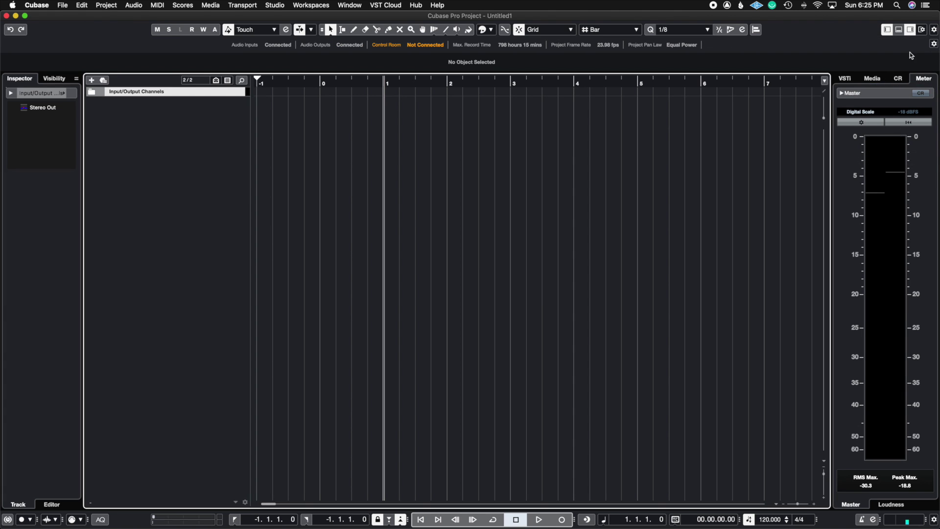
left_click(933, 44)
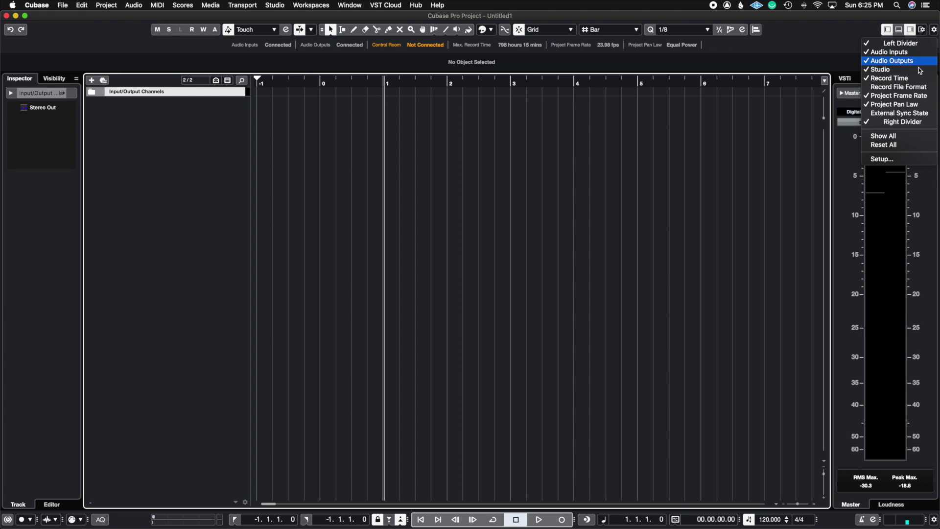
left_click(902, 89)
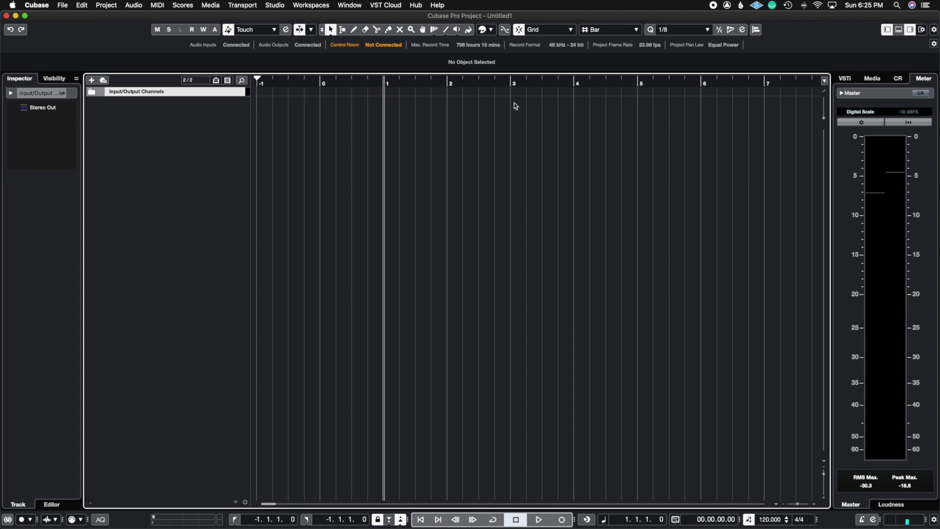
Open the Project Setup from the status line's record format and close it without changes
left_click(553, 48)
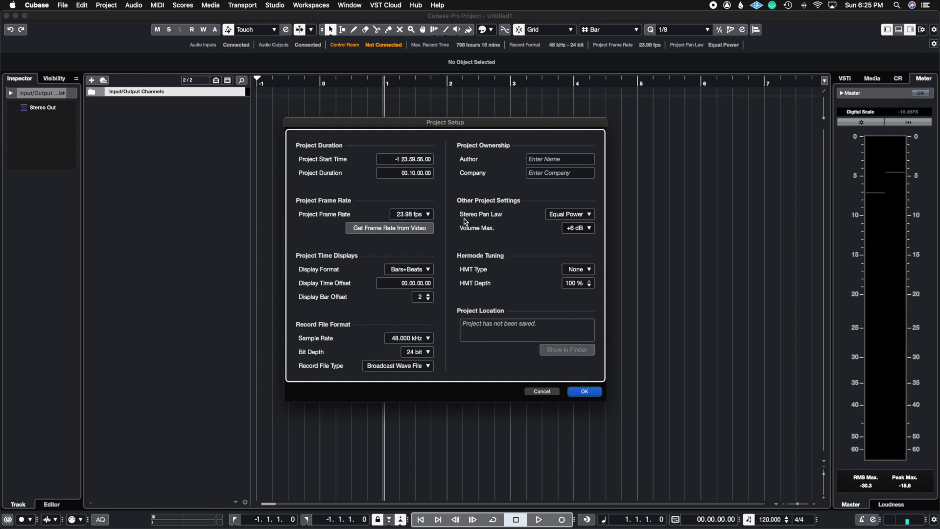
left_click(542, 391)
Open the Audio Connections from the status line and expand the Stereo Out bus to view its channels
left_click(270, 44)
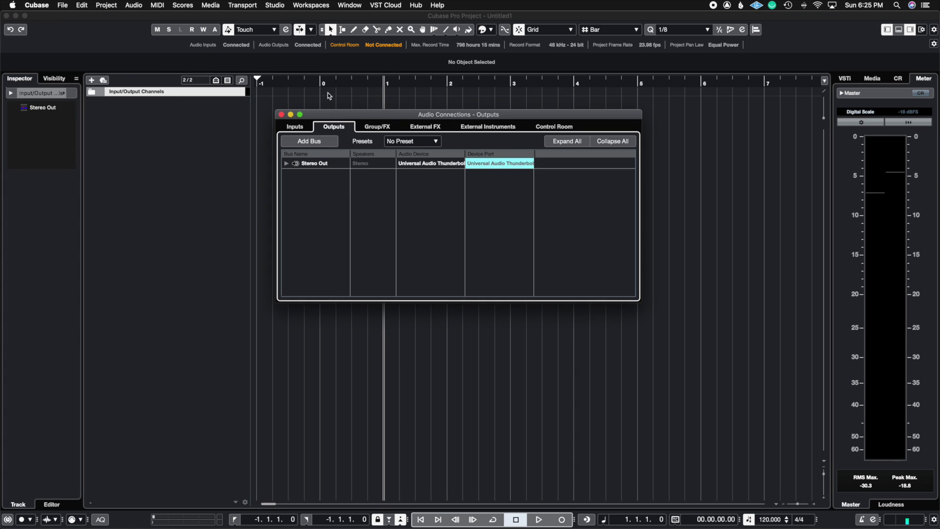
left_click(295, 126)
left_click(334, 127)
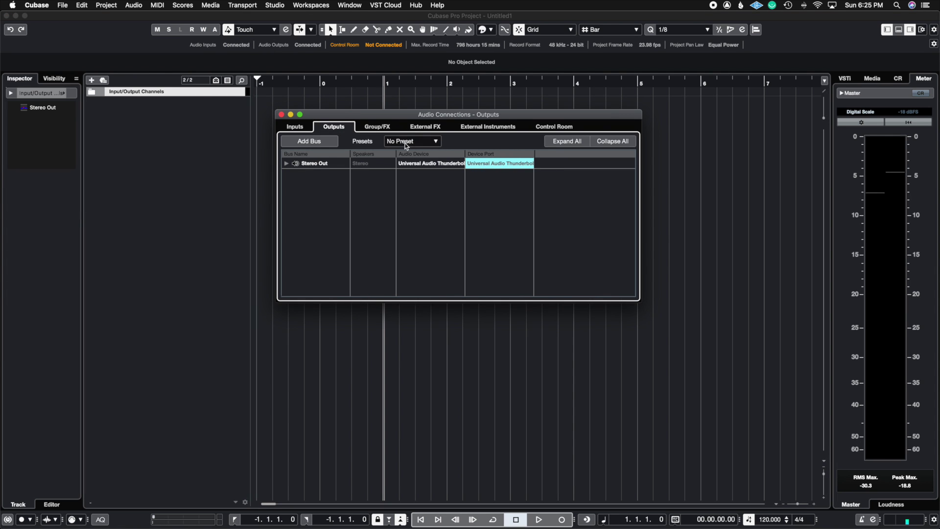
left_click(283, 163)
left_click(285, 163)
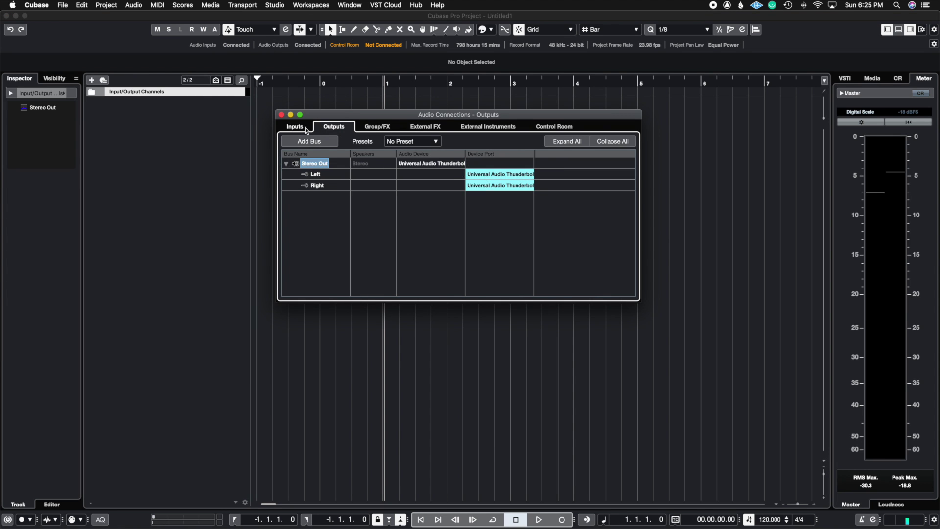
Examine the Stereo In bus and the device ports available for its left channel, leaving the assignment as it is
left_click(304, 127)
left_click(286, 163)
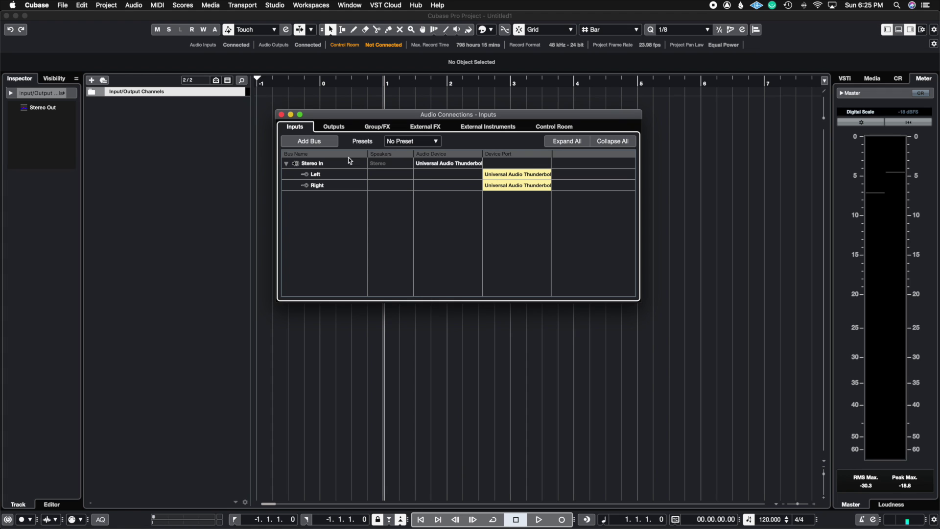
left_click(286, 163)
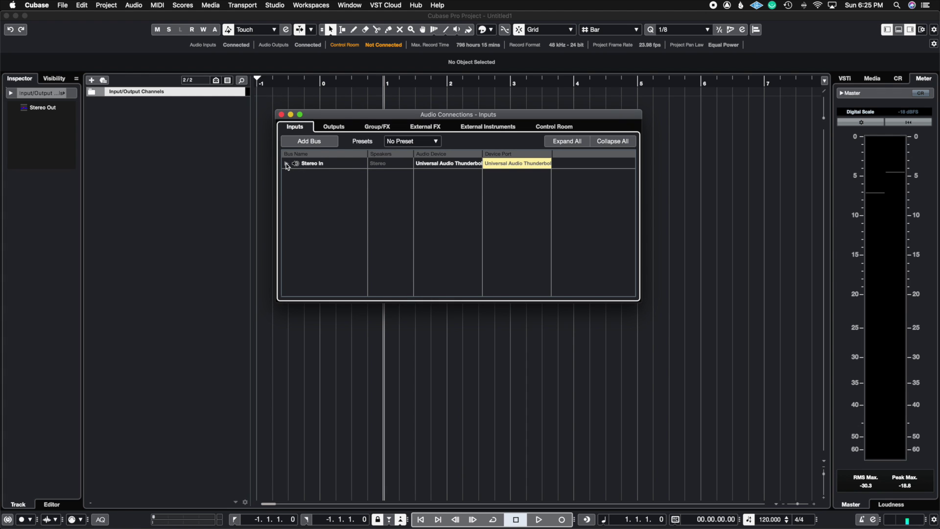
left_click(286, 163)
left_click(516, 174)
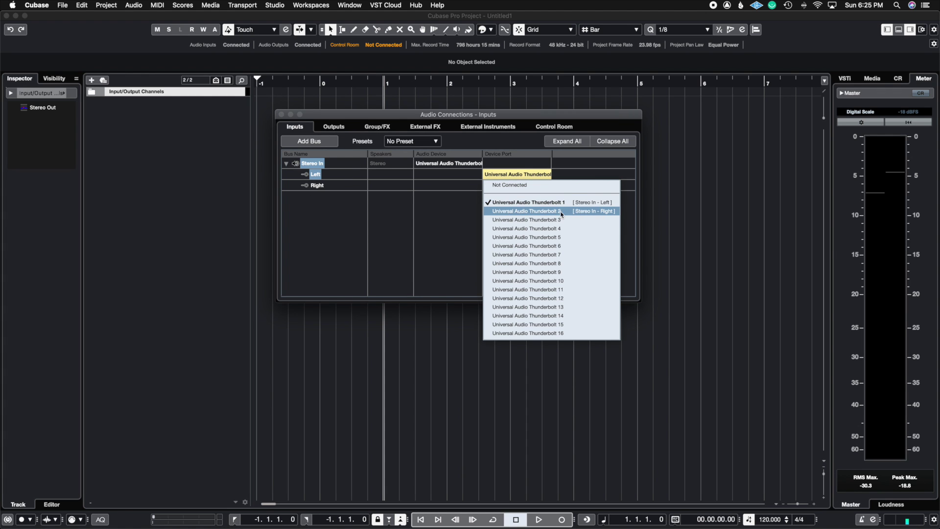
left_click(304, 176)
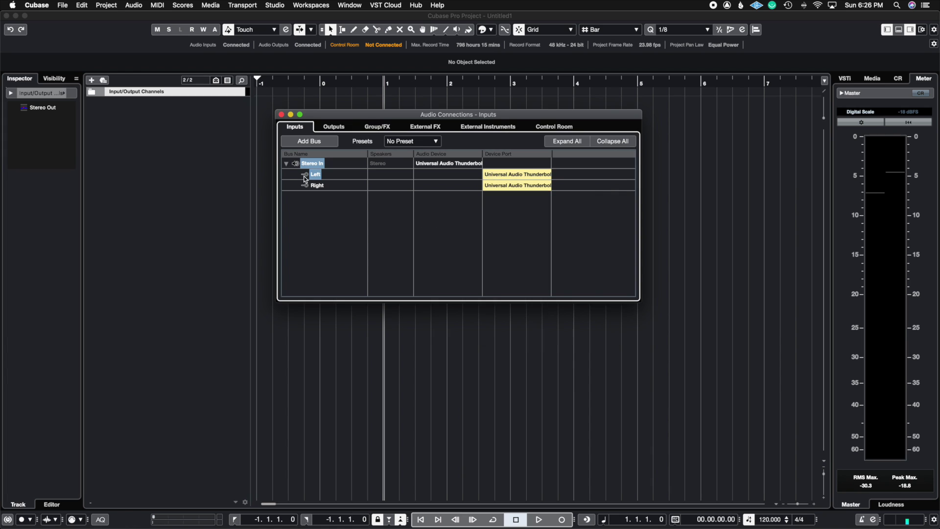
left_click(286, 164)
Examine the device ports available for the Stereo Out bus's left channel, and close the Audio Connections without changes
left_click(333, 126)
left_click(286, 164)
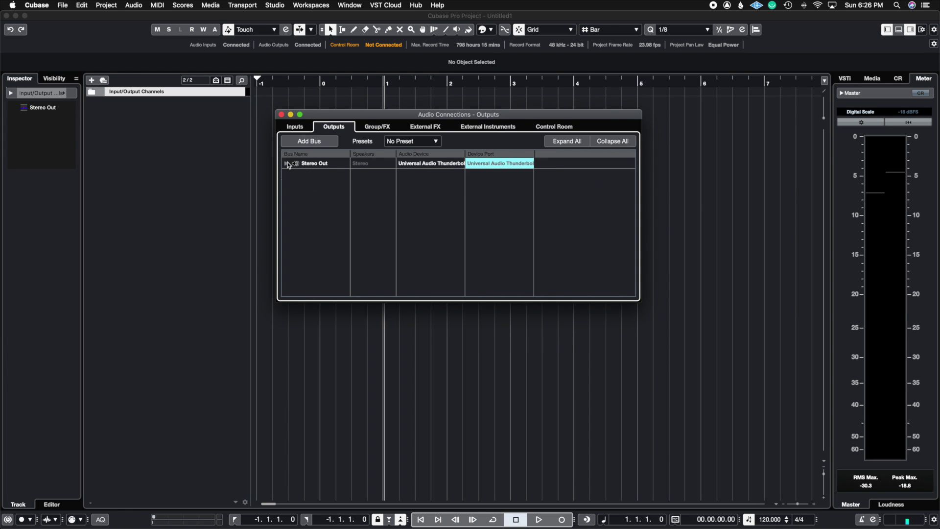
left_click(286, 163)
left_click(492, 174)
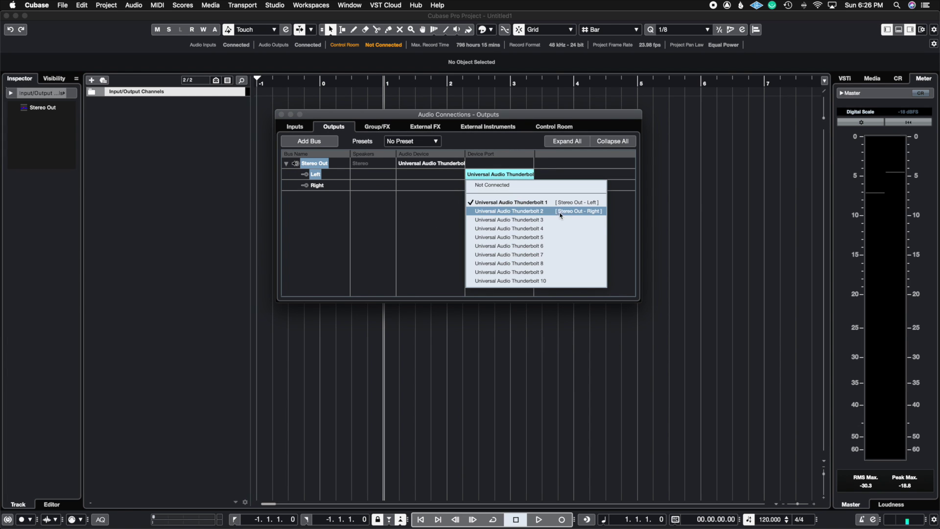
left_click(336, 190)
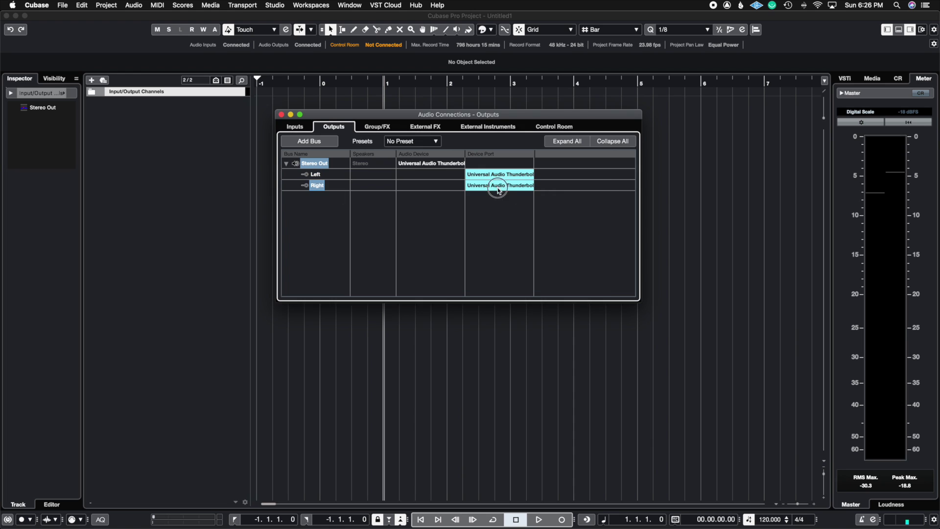
left_click(281, 114)
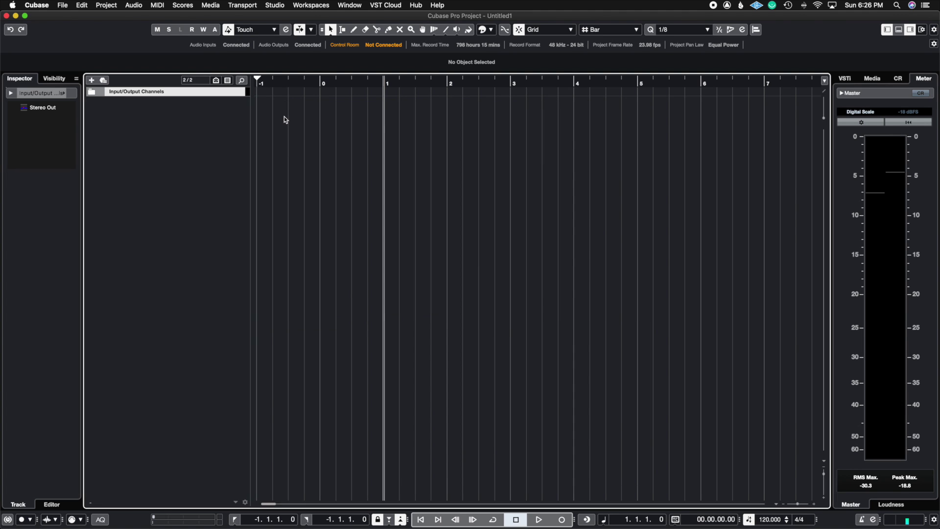